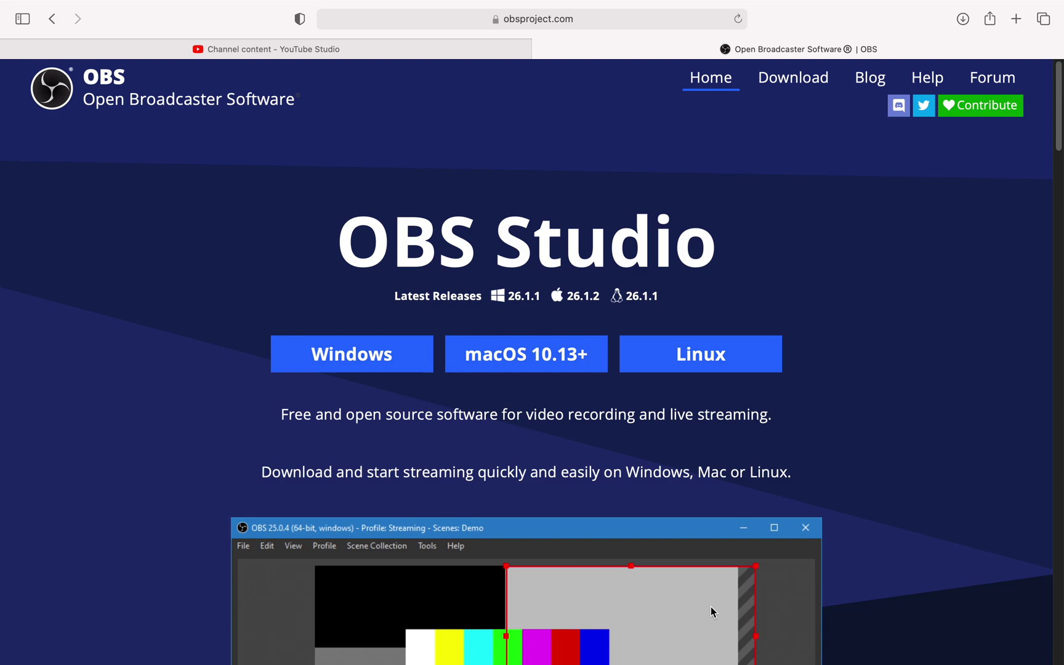
- Download the macOS 10.13+ build of OBS Studio from the project's home page
{"action": "mouse_move", "coordinate": [651, 661]}
{"action": "left_click", "coordinate": [546, 367]}
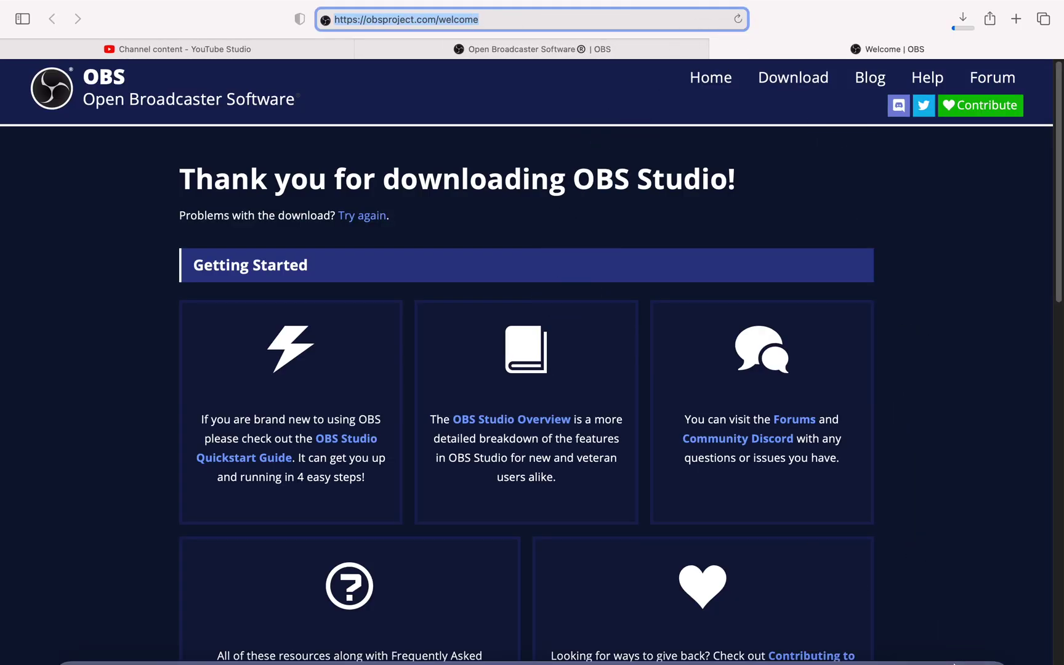
{"action": "mouse_move", "coordinate": [951, 658]}
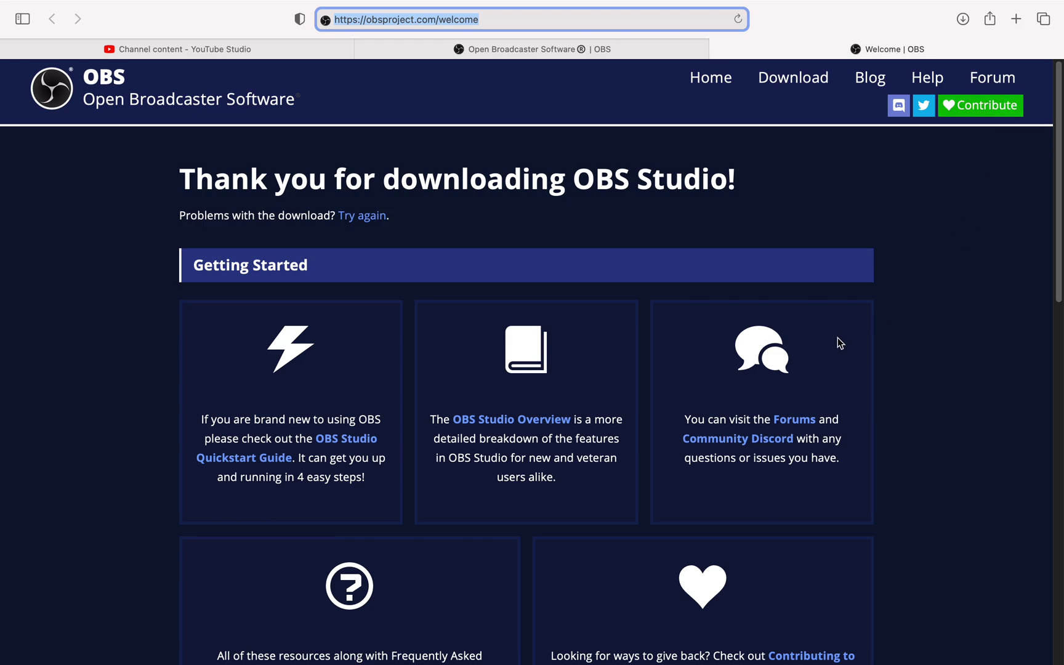
- Switch to the desktop, open the OBS-Studio 26.1.2 disk image and launch OBS from it
{"action": "key", "text": "ctrl+Left"}
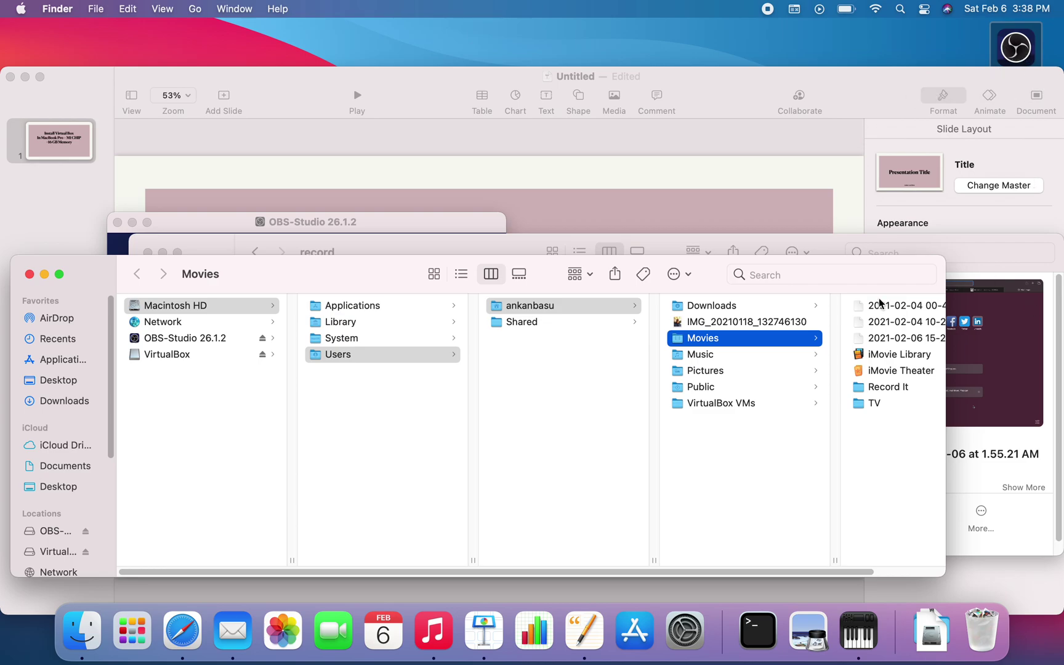
{"action": "left_click_drag", "start_coordinate": [979, 78], "coordinate": [979, 153]}
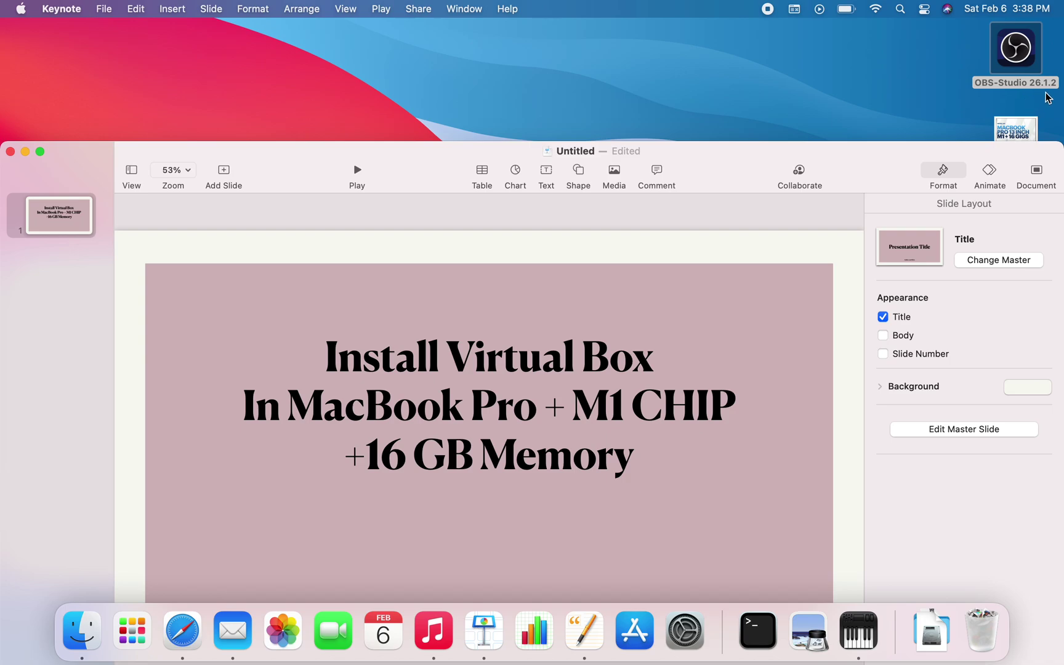
{"action": "double_click", "coordinate": [1026, 63]}
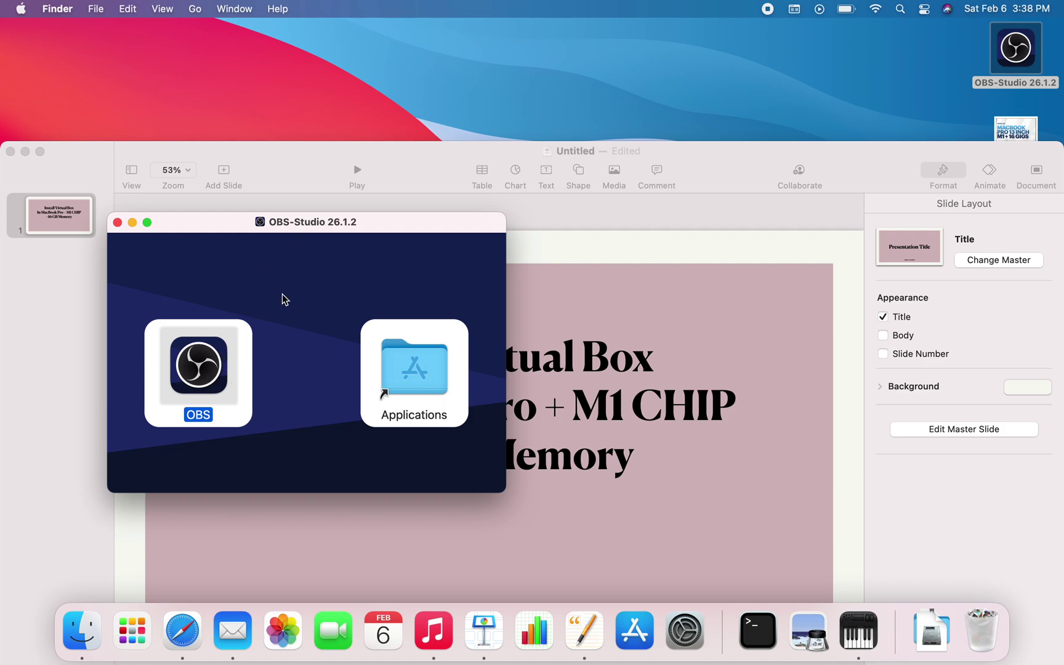
{"action": "double_click", "coordinate": [213, 379]}
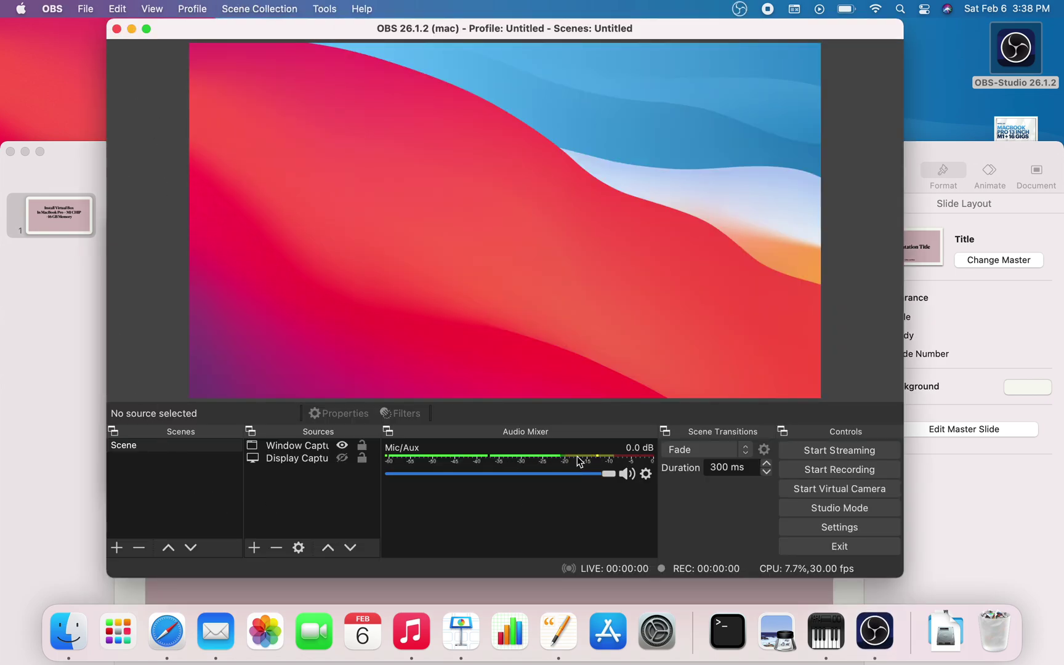
{"action": "left_click_drag", "start_coordinate": [682, 24], "coordinate": [702, 62]}
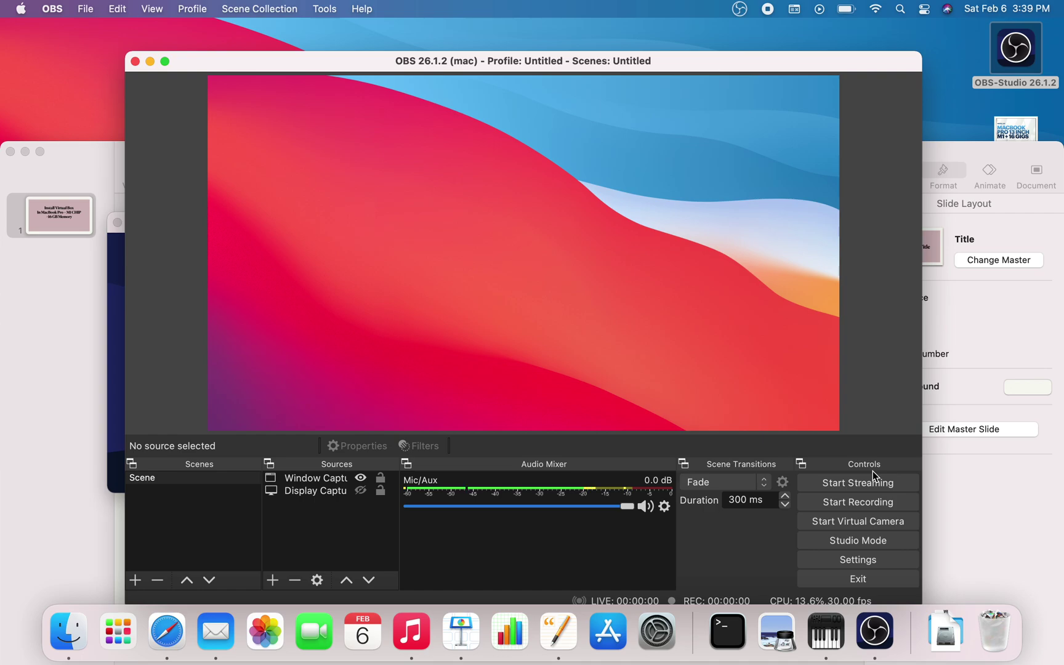
- Open the recording output settings, passing through the stream settings, and choose mkv as the recording format
{"action": "left_click", "coordinate": [880, 560]}
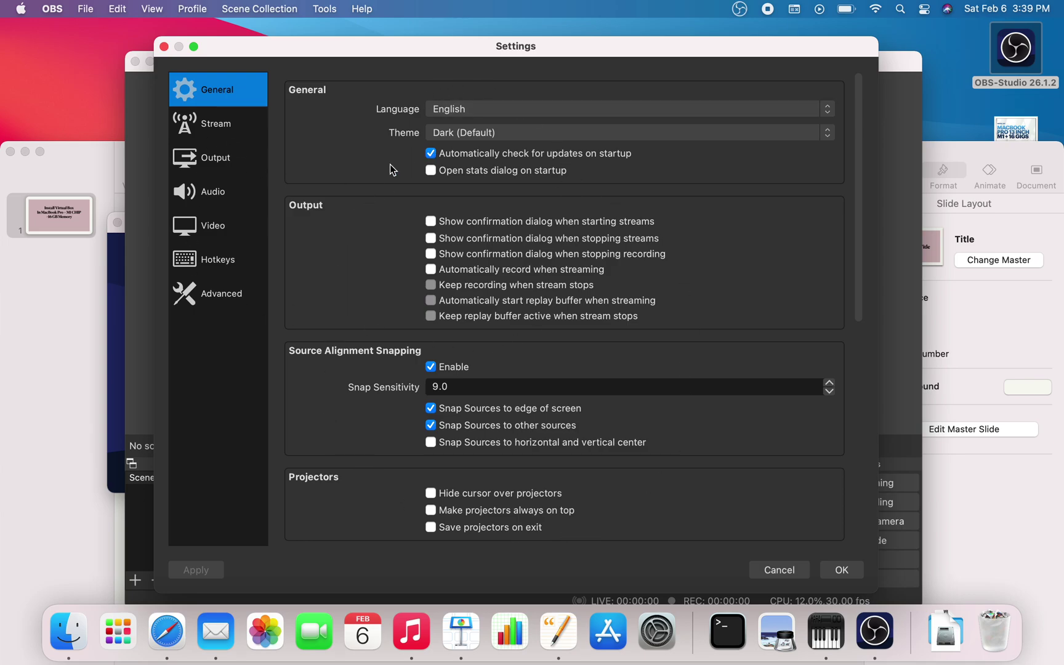
{"action": "left_click", "coordinate": [217, 136]}
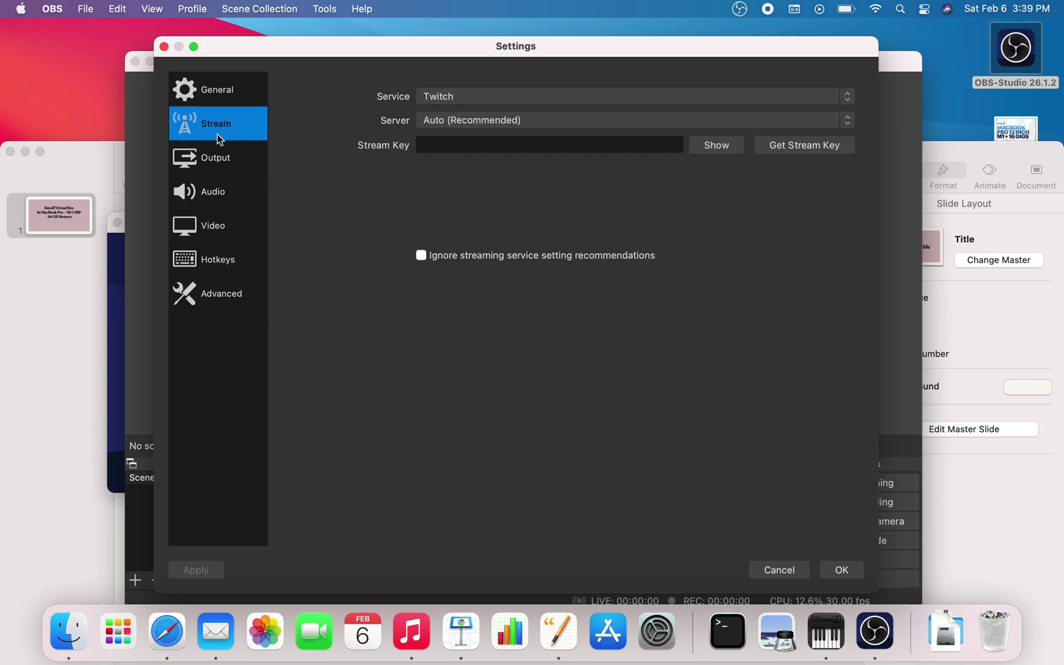
{"action": "left_click", "coordinate": [222, 158]}
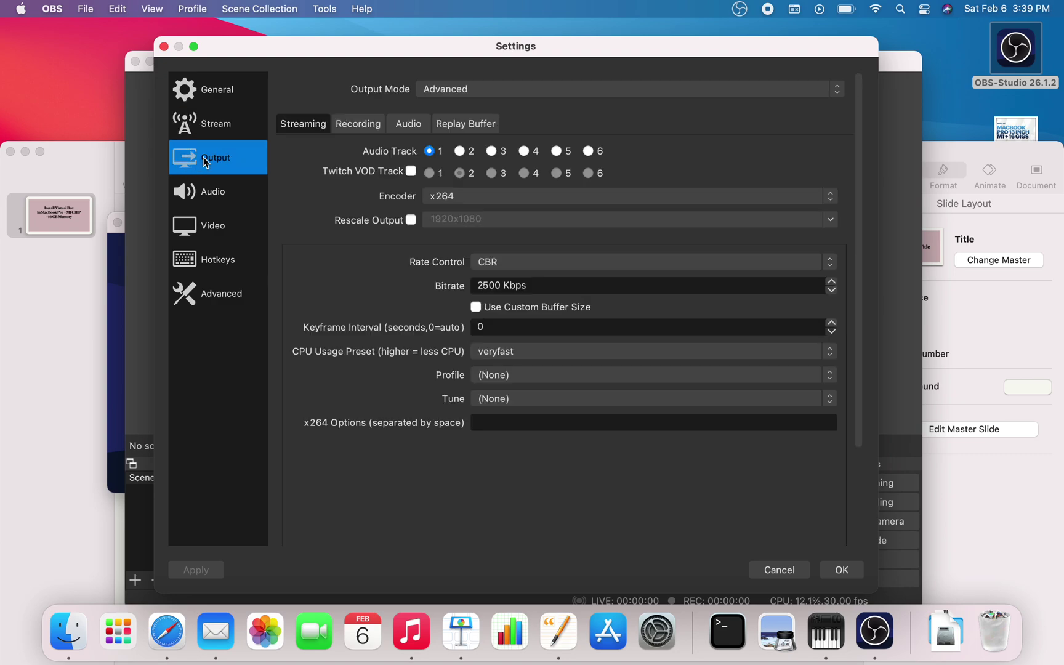
{"action": "left_click", "coordinate": [354, 127]}
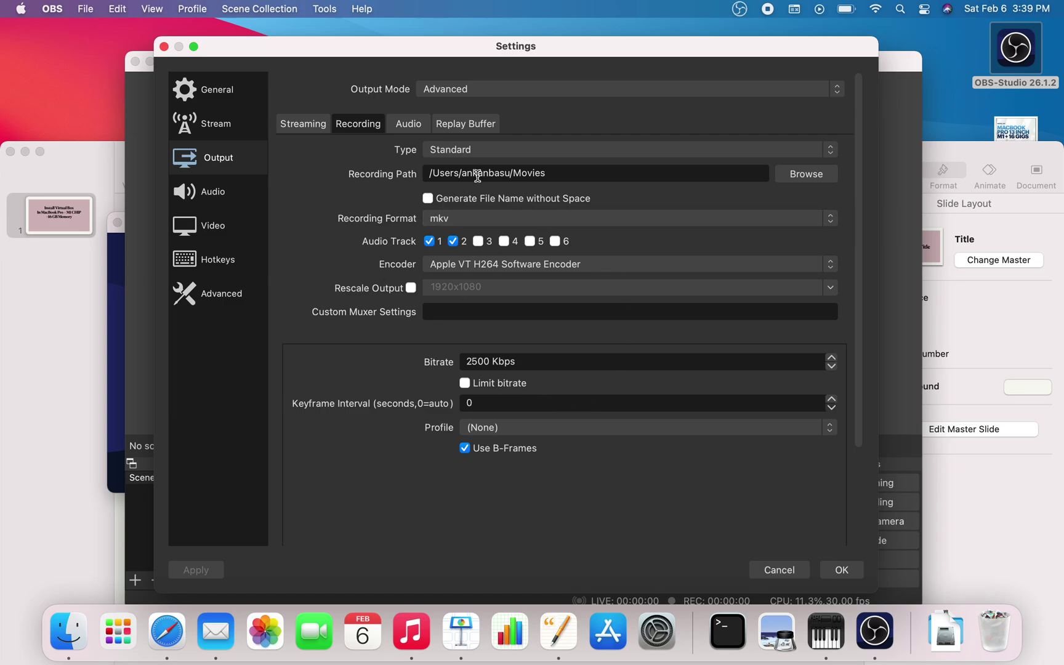
{"action": "left_click", "coordinate": [477, 220]}
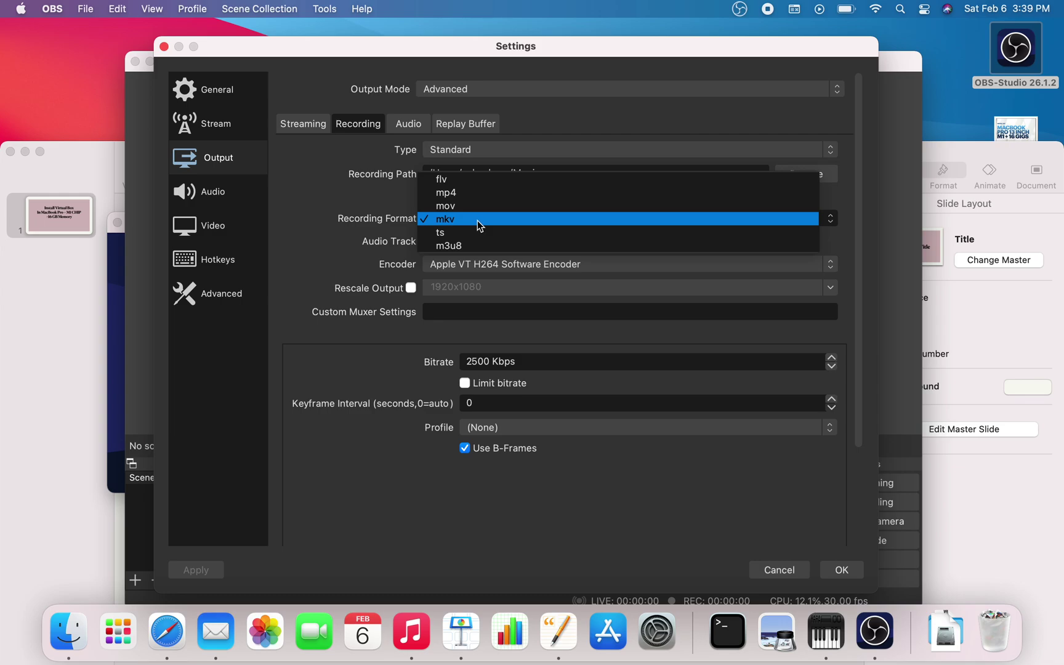
{"action": "left_click", "coordinate": [477, 220]}
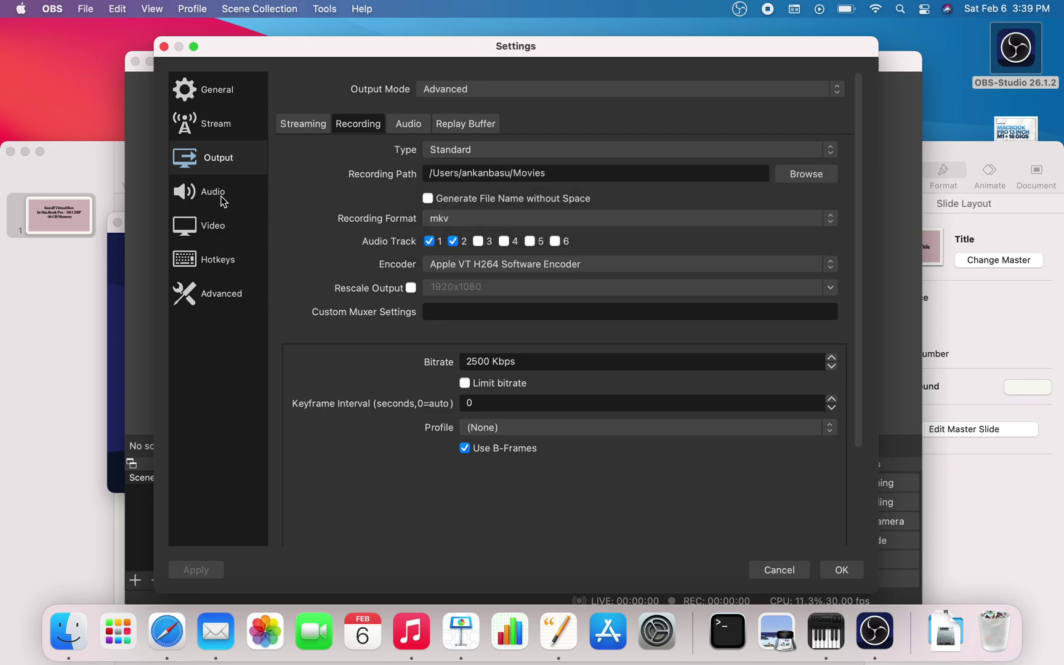
- Look over the video and audio settings and return to the recording output settings
{"action": "left_click", "coordinate": [221, 230]}
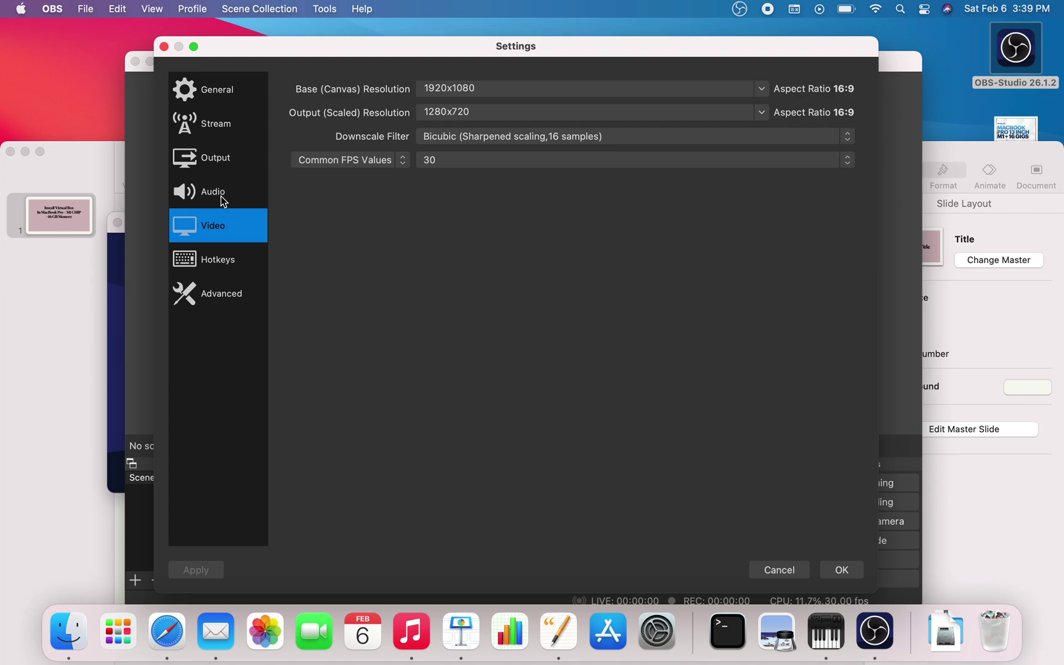
{"action": "left_click", "coordinate": [222, 197]}
{"action": "left_click", "coordinate": [225, 166]}
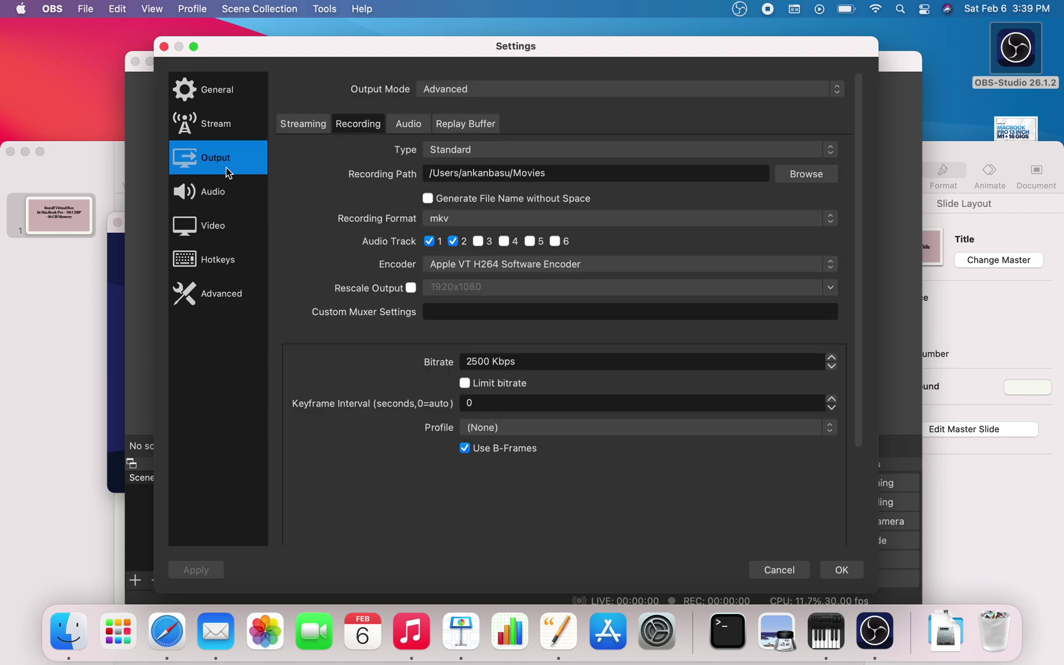
- Switch the recording encoder to the stream encoder and back to Apple VT H264 Software Encoder, and accept the settings
{"action": "left_click", "coordinate": [523, 266]}
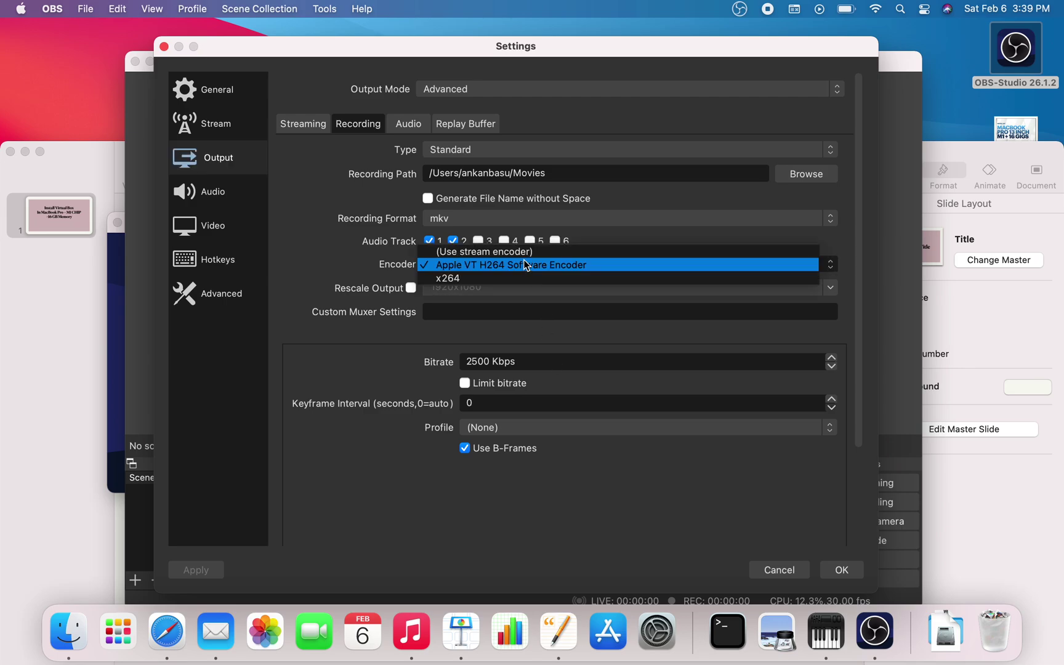
{"action": "left_click", "coordinate": [492, 253]}
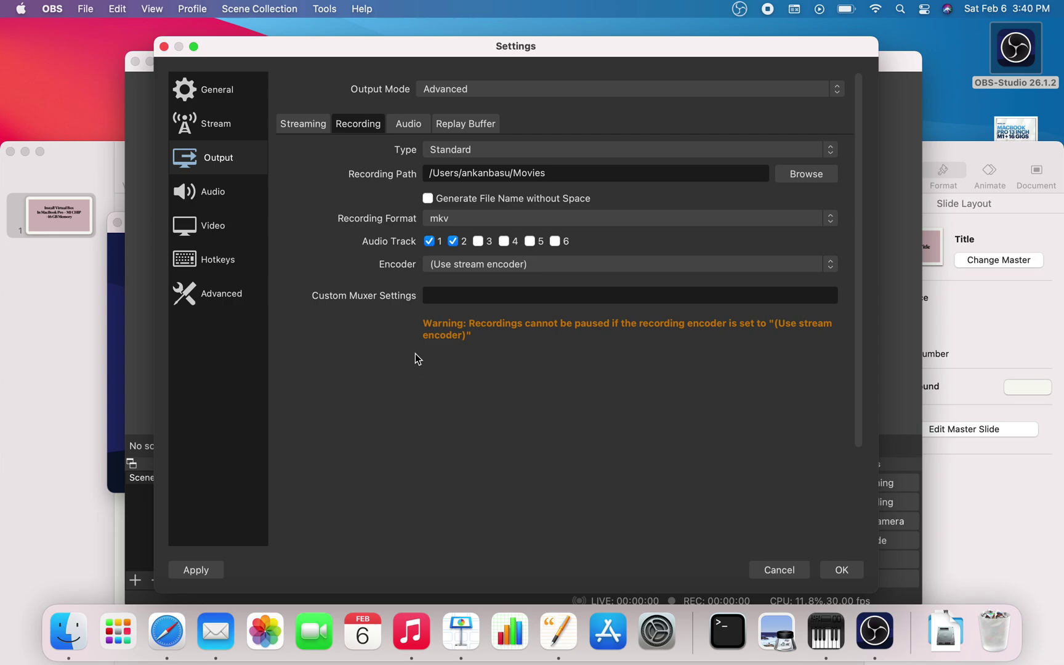
{"action": "left_click", "coordinate": [487, 266]}
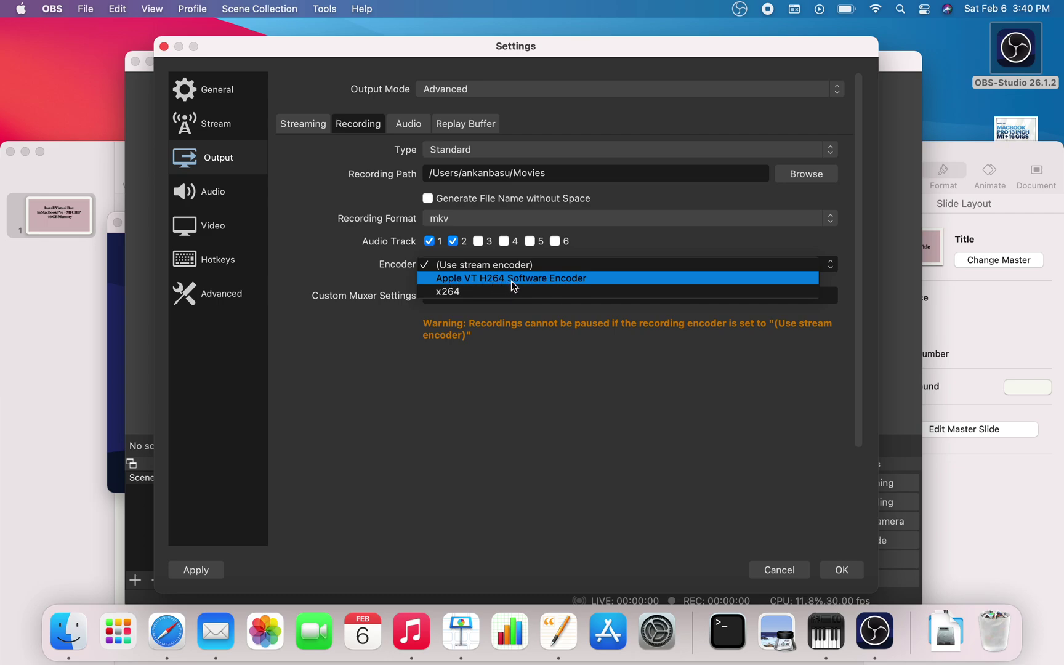
{"action": "left_click", "coordinate": [568, 279]}
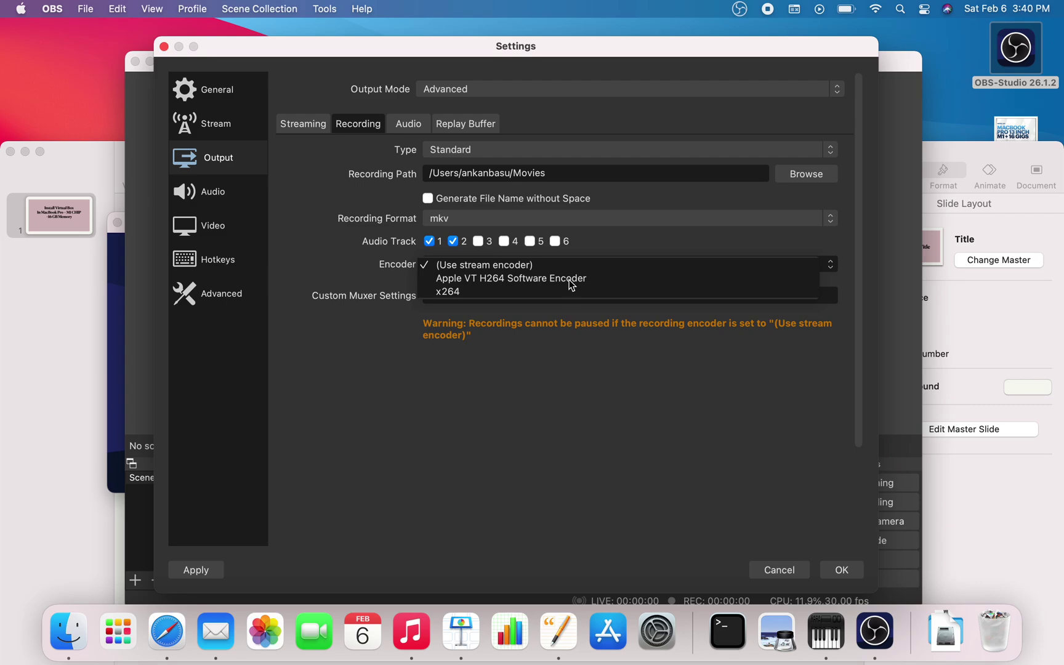
{"action": "left_click", "coordinate": [841, 570]}
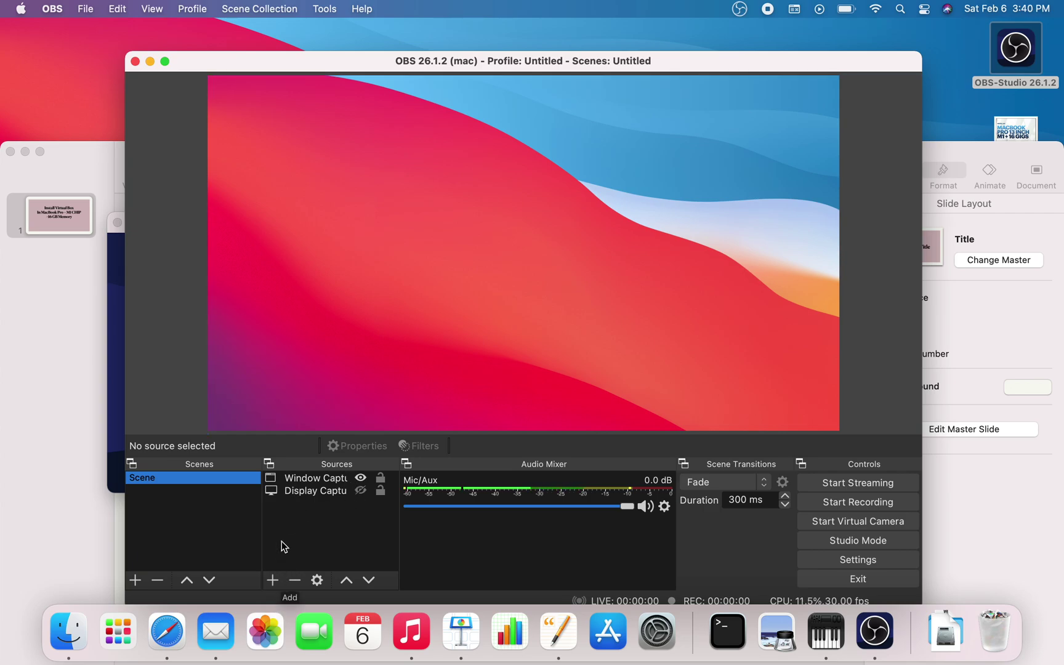
- Examine the source types that can be added and toggle the Display Capture source's visibility on and off
{"action": "left_click", "coordinate": [273, 579]}
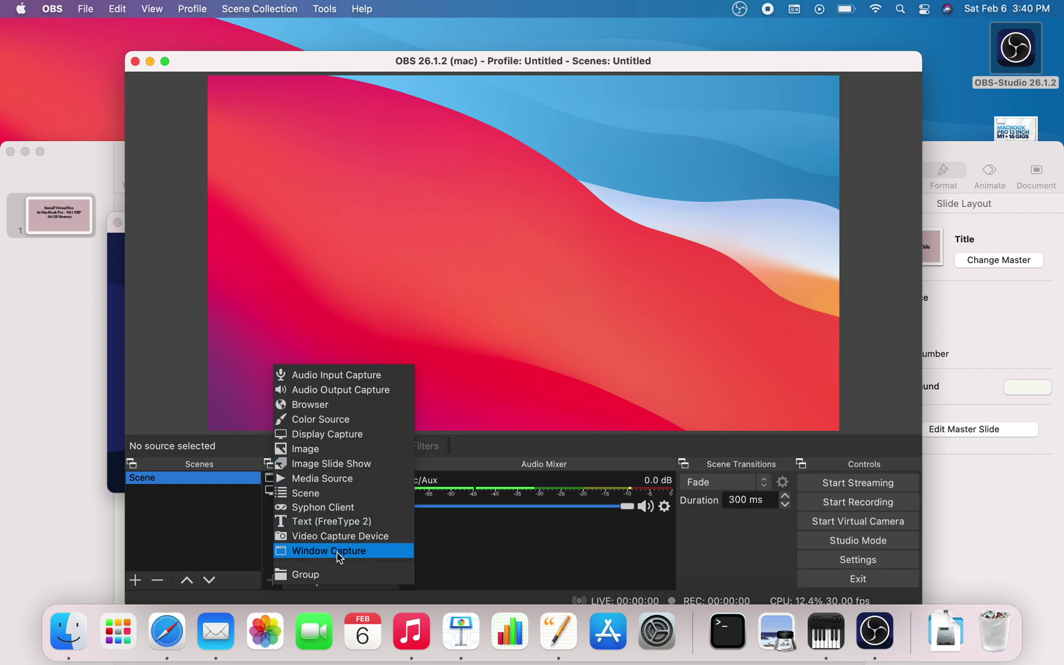
{"action": "left_click", "coordinate": [446, 556]}
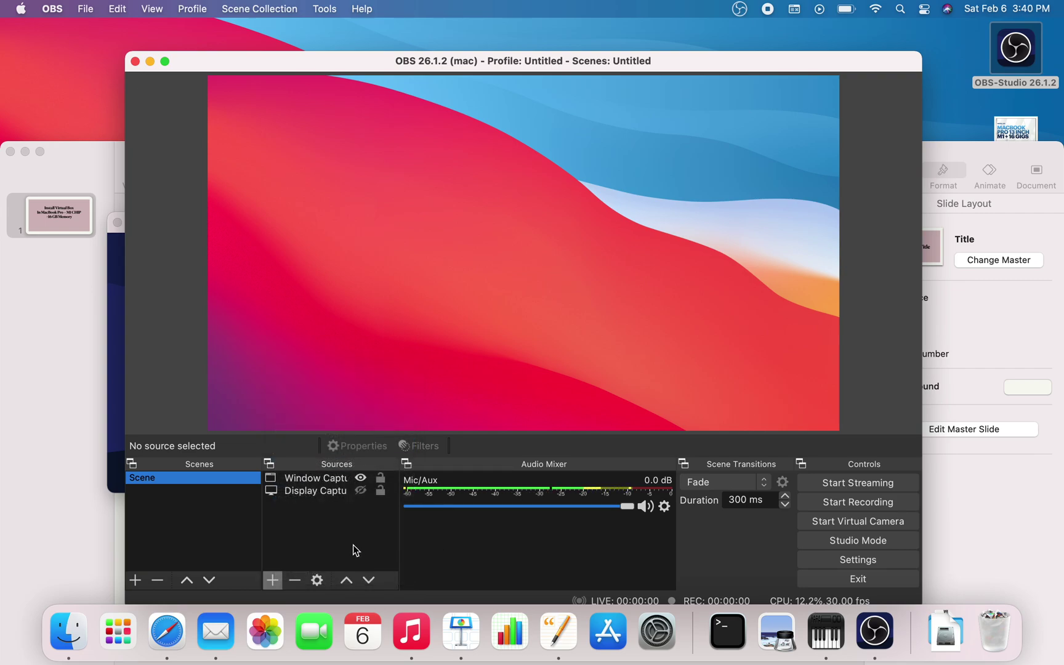
{"action": "left_click", "coordinate": [361, 491]}
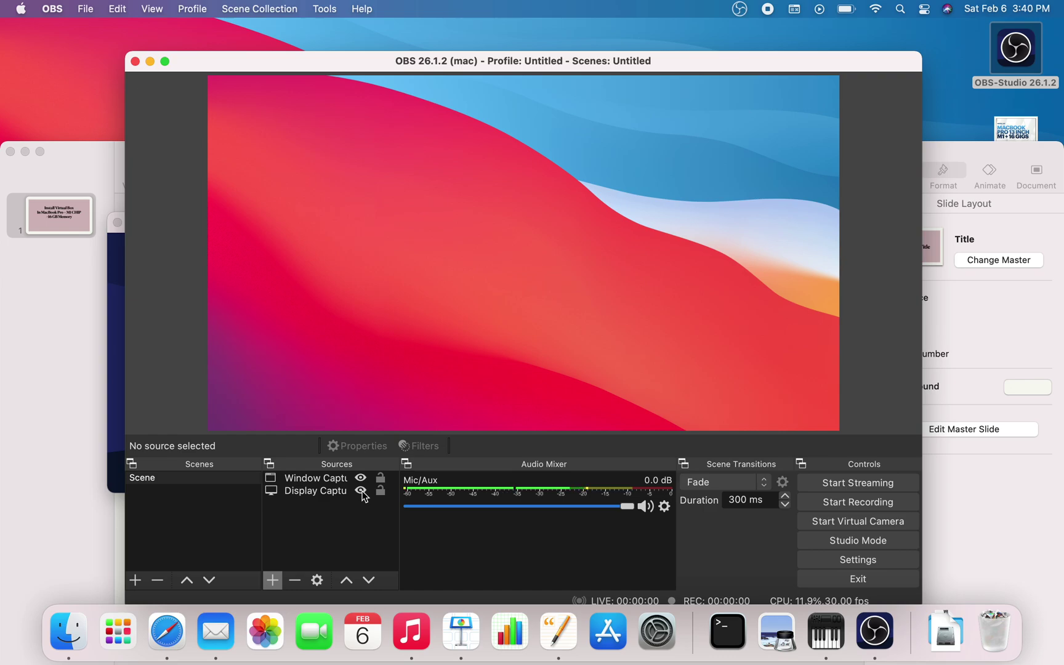
{"action": "left_click", "coordinate": [361, 491]}
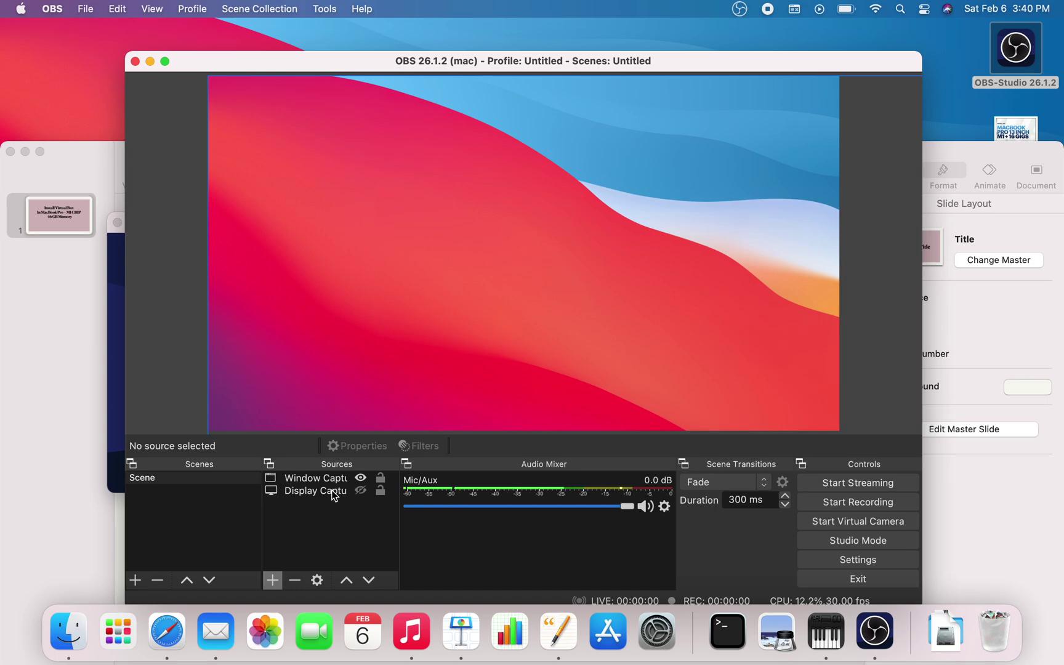
{"action": "left_click", "coordinate": [334, 493]}
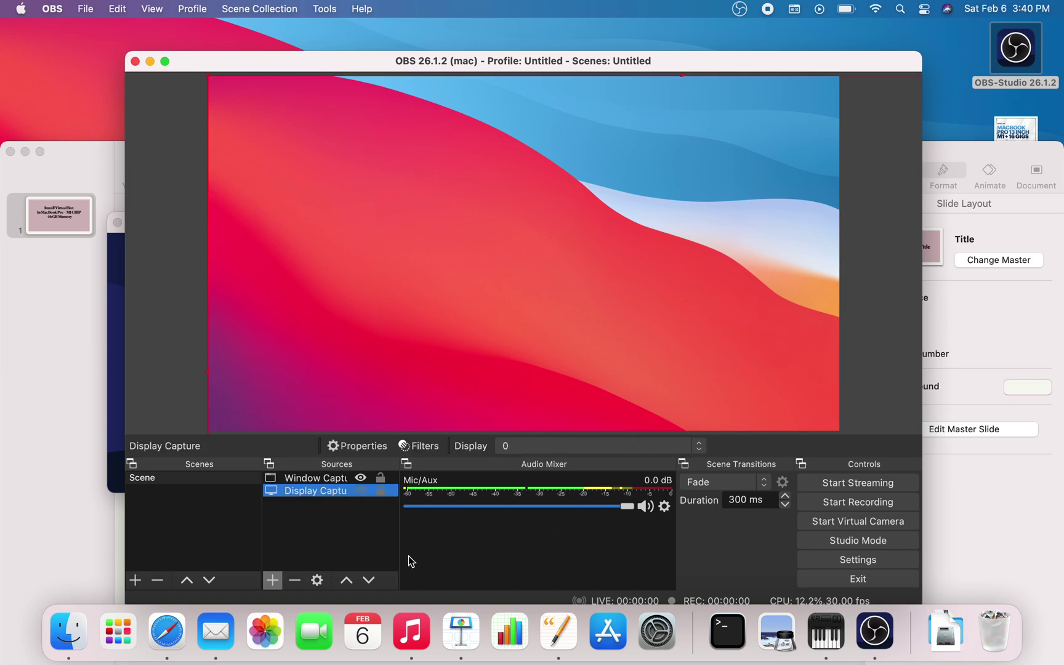
{"action": "left_click", "coordinate": [552, 559]}
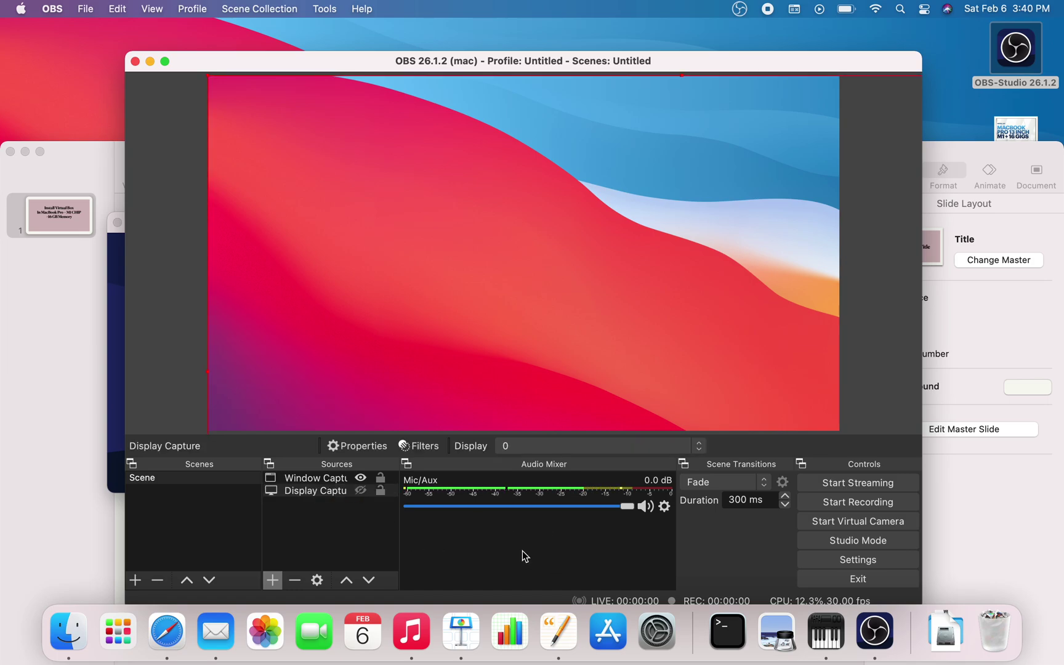
- Start recording the current scene and move the window up so the recording status is in view
{"action": "left_click", "coordinate": [850, 508]}
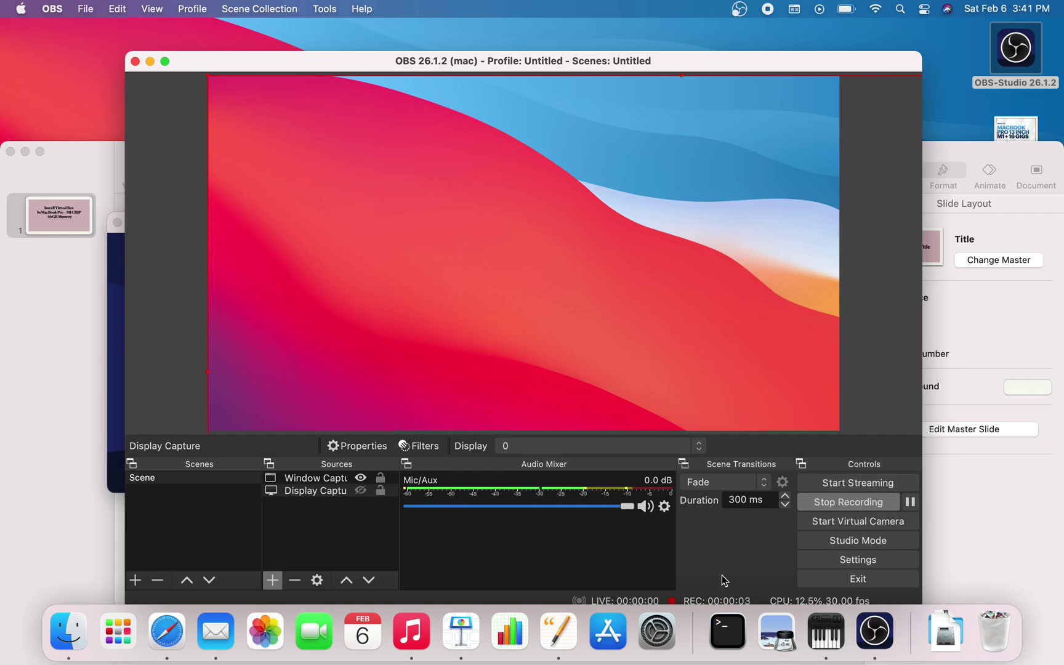
{"action": "left_click_drag", "start_coordinate": [654, 60], "coordinate": [648, 40]}
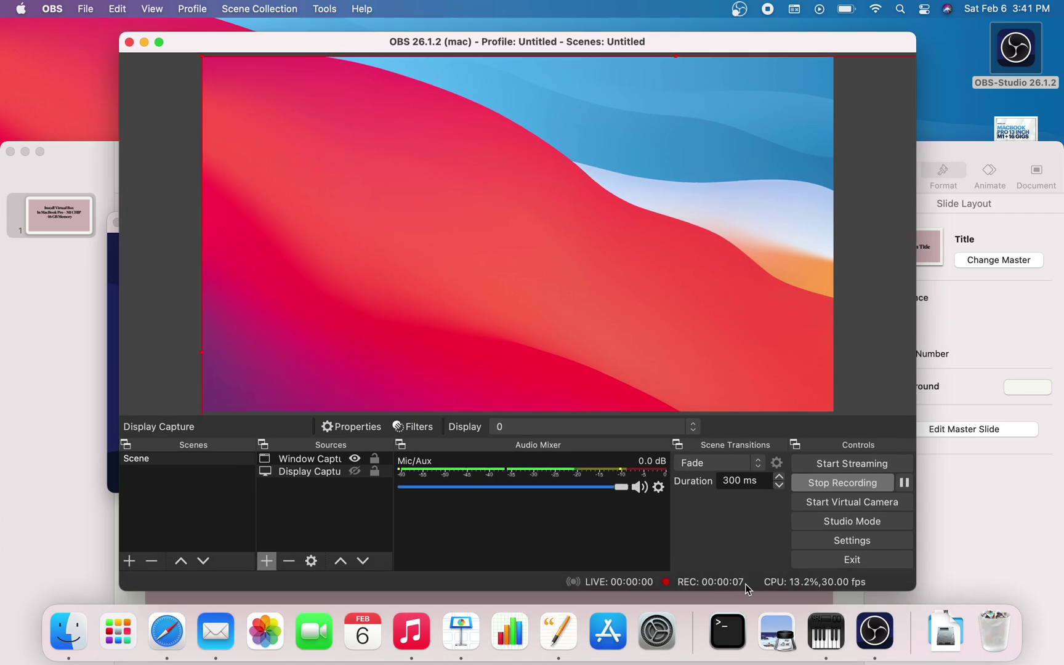
- Pause and resume the running recording twice and stop it
{"action": "left_click", "coordinate": [904, 484]}
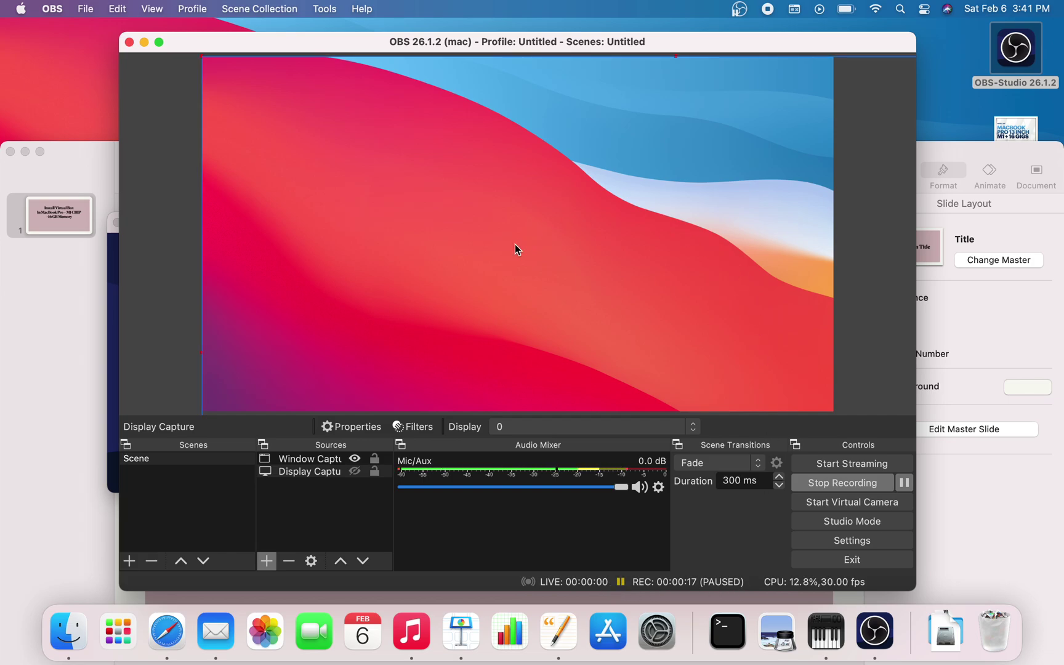
{"action": "left_click", "coordinate": [904, 483]}
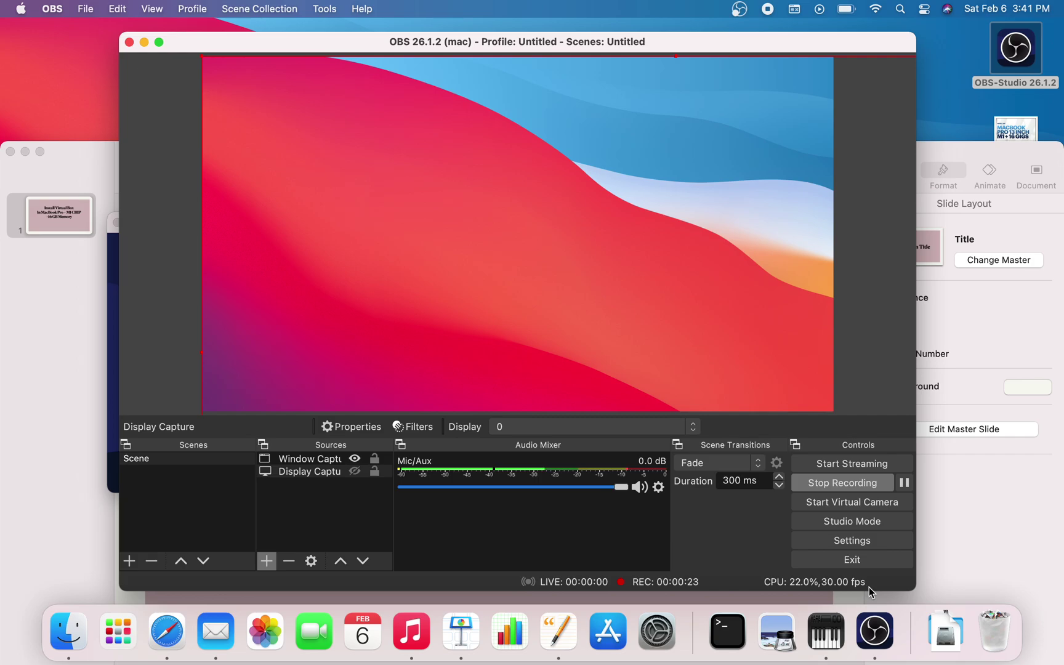
{"action": "left_click", "coordinate": [905, 483]}
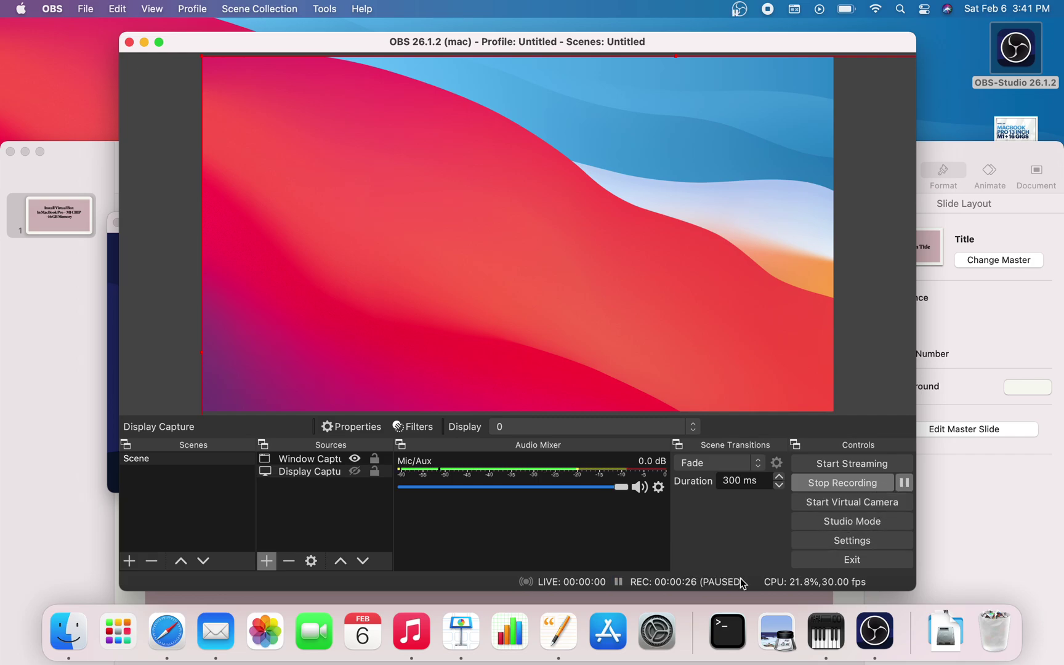
{"action": "left_click", "coordinate": [909, 483]}
{"action": "left_click", "coordinate": [856, 484]}
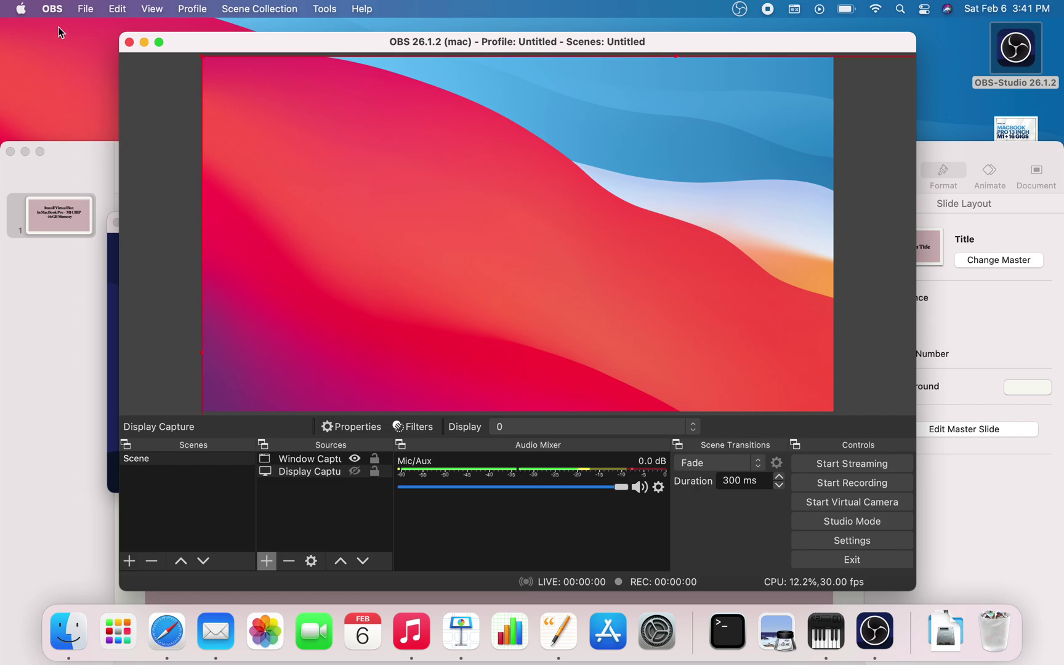
- Show the folder holding the saved recordings and bring the full mkv file names into view
{"action": "left_click", "coordinate": [86, 9]}
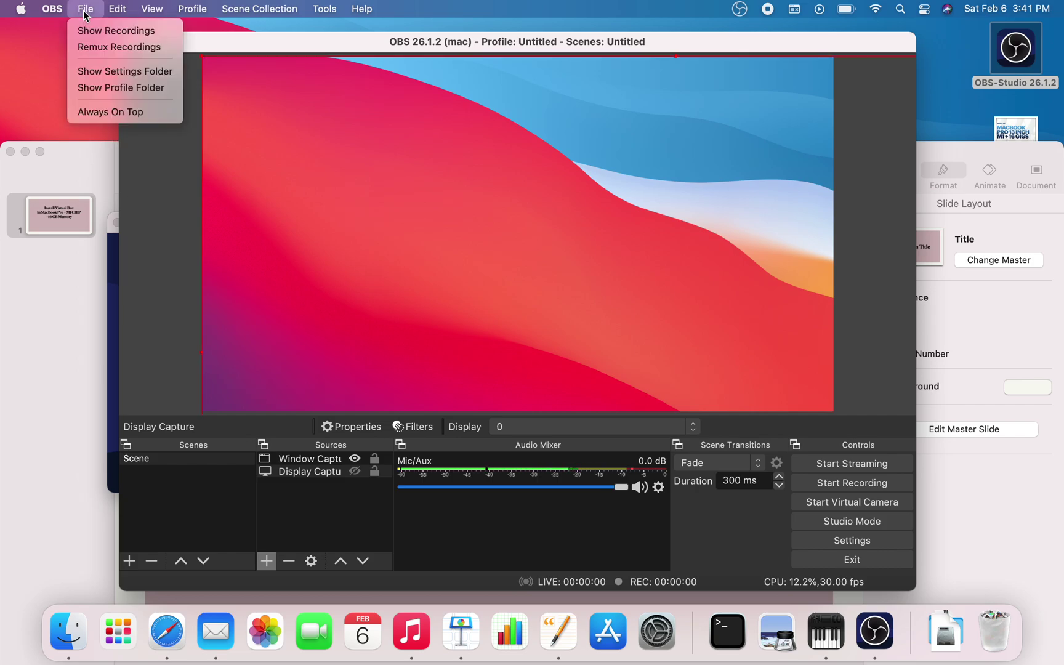
{"action": "left_click", "coordinate": [133, 31]}
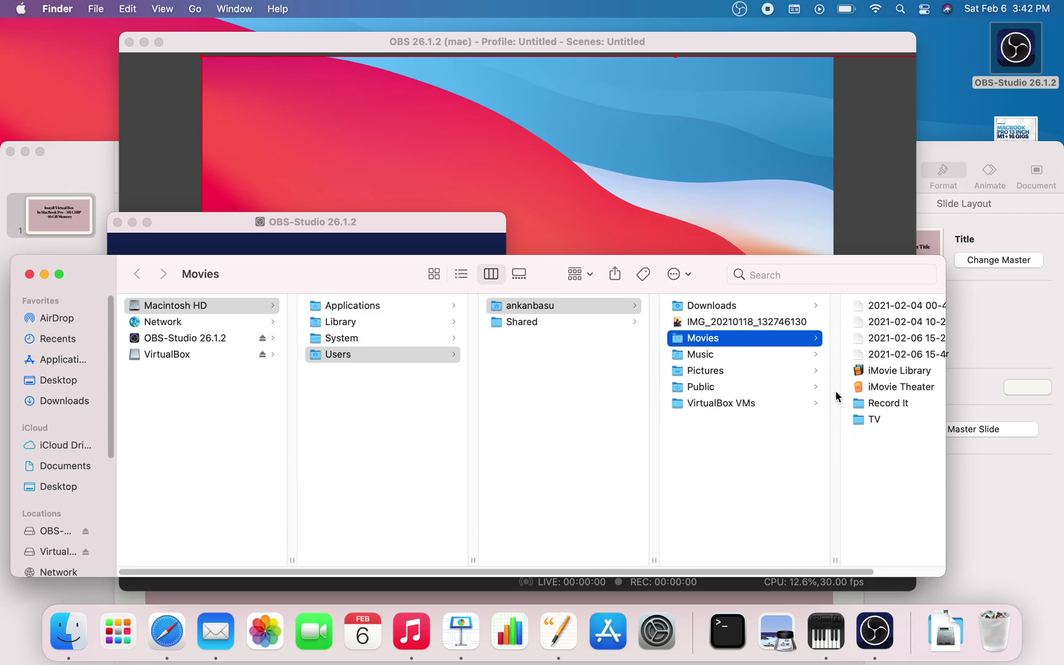
{"action": "left_click_drag", "start_coordinate": [831, 572], "coordinate": [899, 571]}
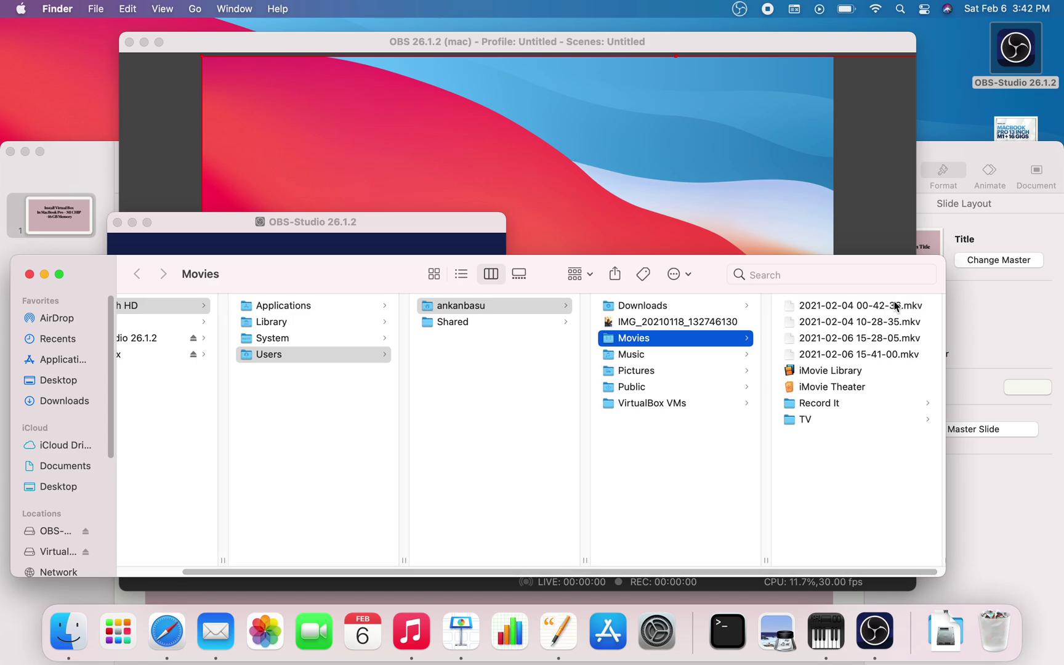
{"action": "left_click", "coordinate": [877, 357]}
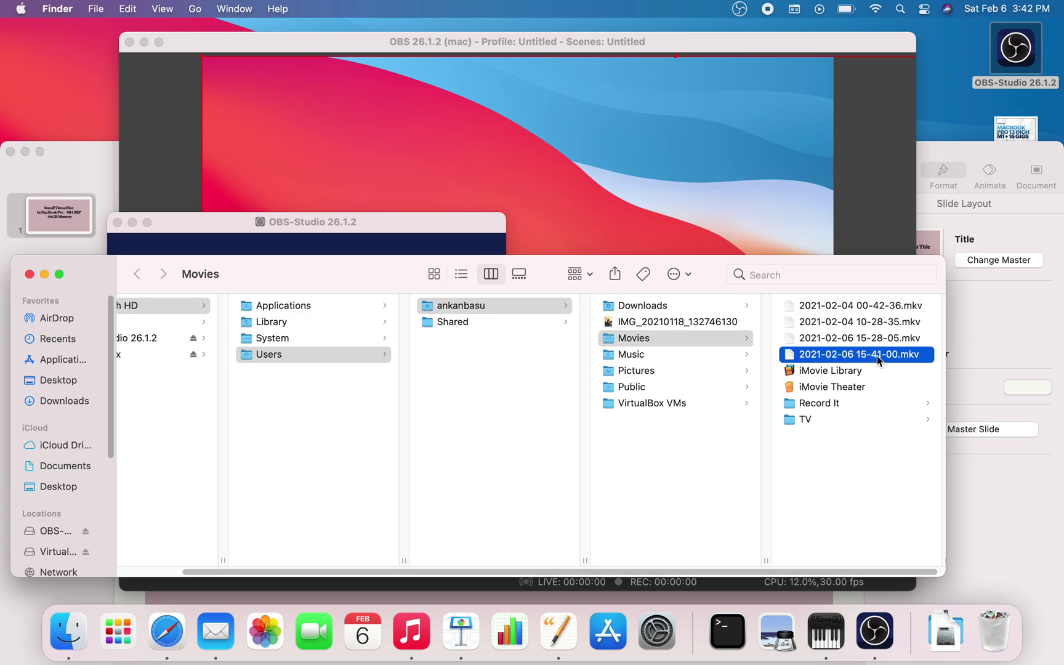
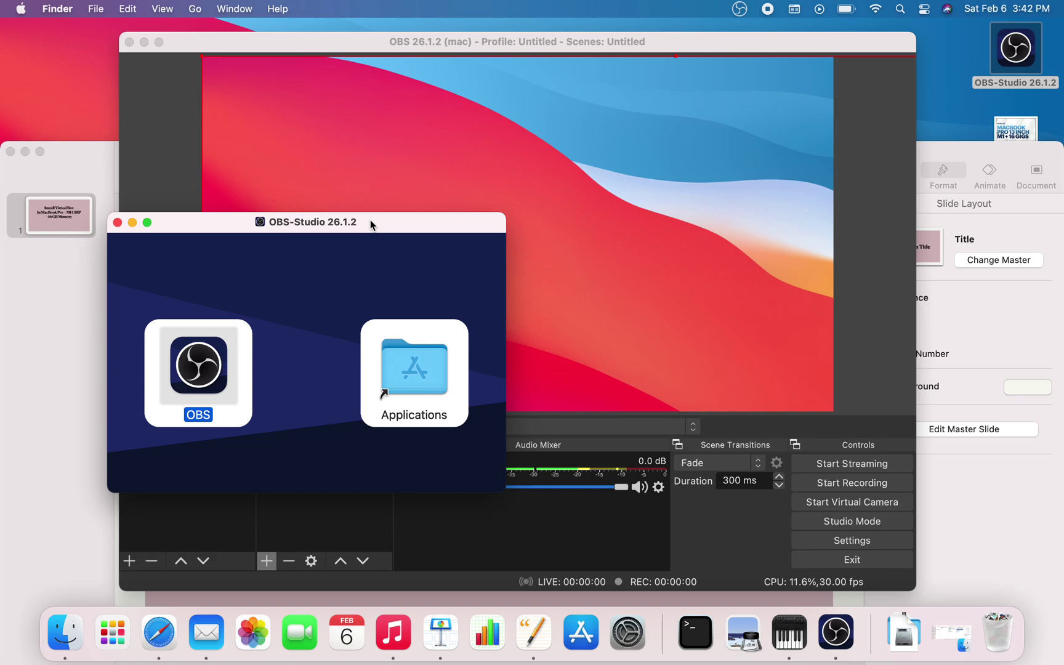
- Switch back to OBS and examine the video settings and the streaming encoder choices in the output settings
{"action": "left_click", "coordinate": [388, 327]}
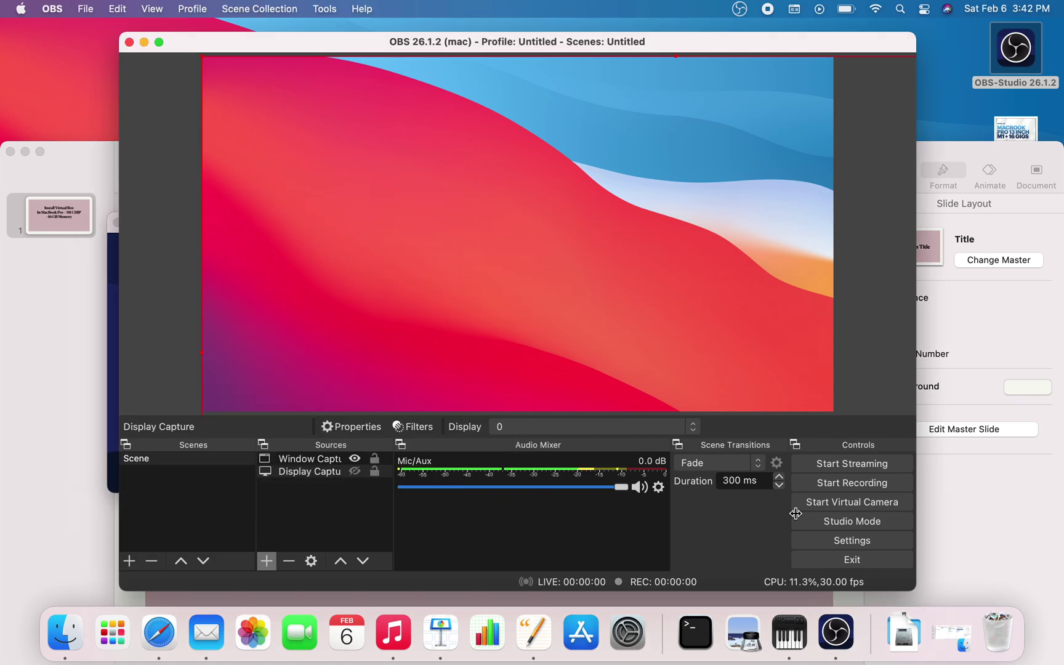
{"action": "left_click", "coordinate": [847, 539]}
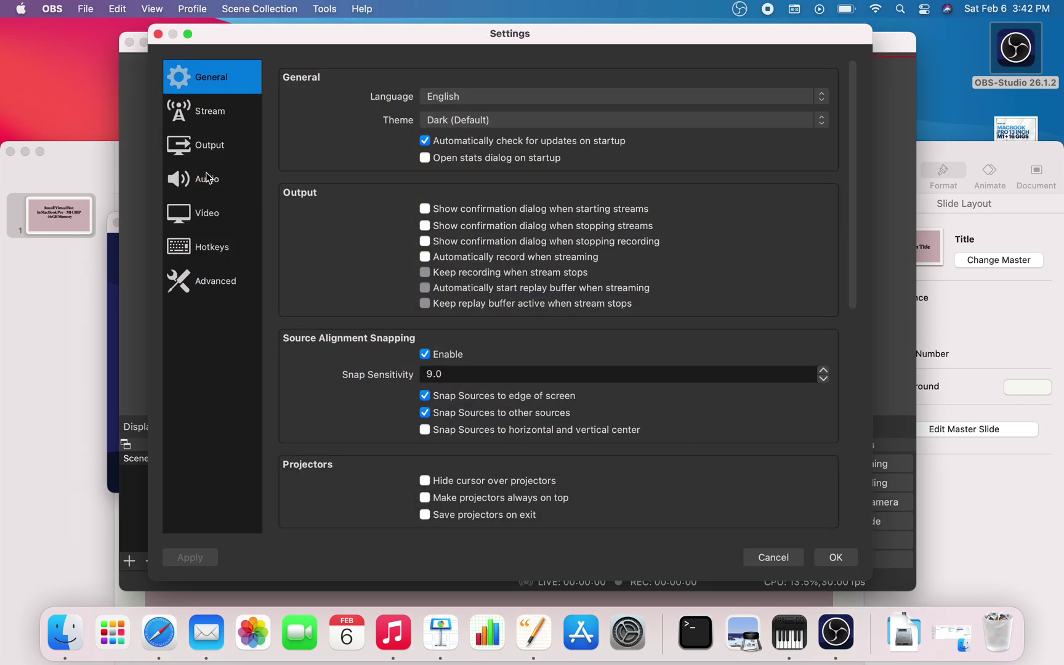
{"action": "left_click", "coordinate": [216, 213]}
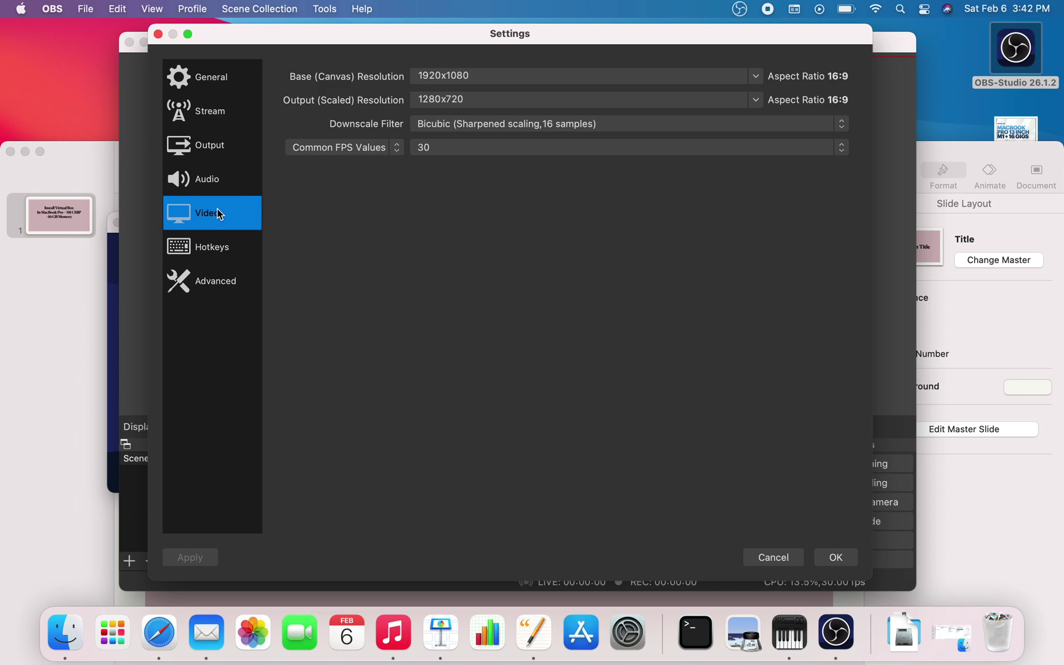
{"action": "left_click", "coordinate": [216, 145]}
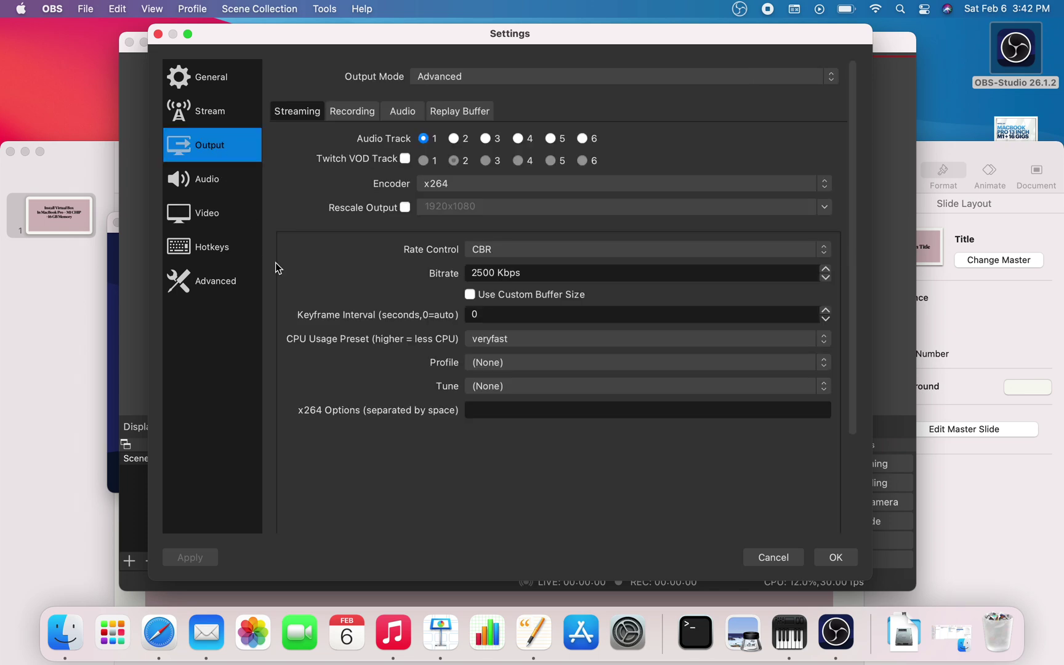
{"action": "left_click", "coordinate": [469, 184]}
{"action": "left_click", "coordinate": [467, 186]}
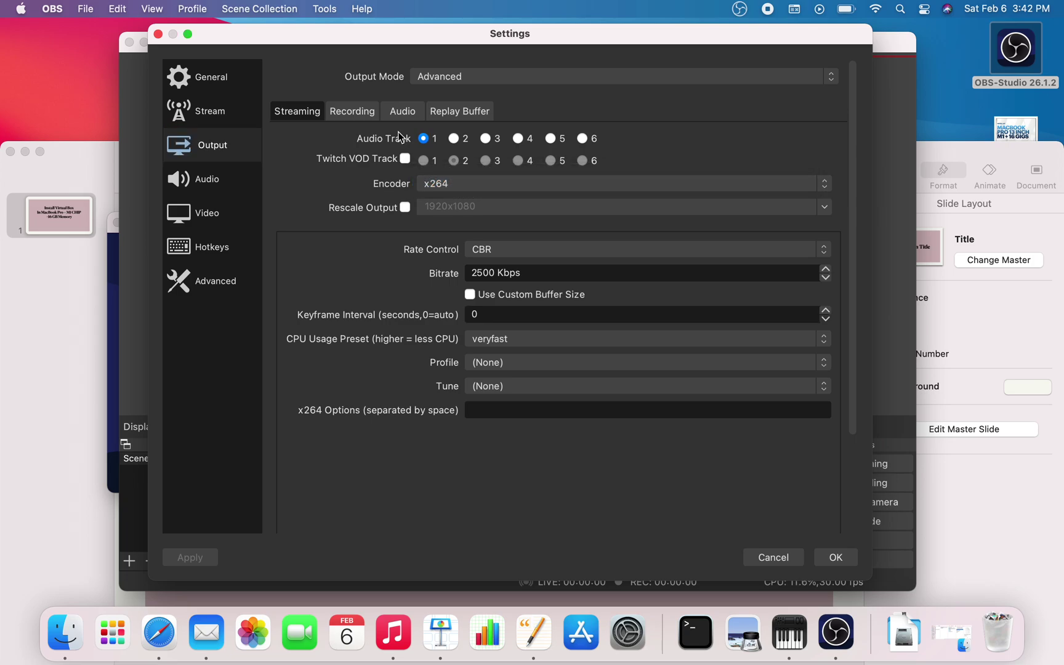
- Examine the encoders offered for recording and choose Apple VT H264 Software Encoder
{"action": "left_click", "coordinate": [353, 111]}
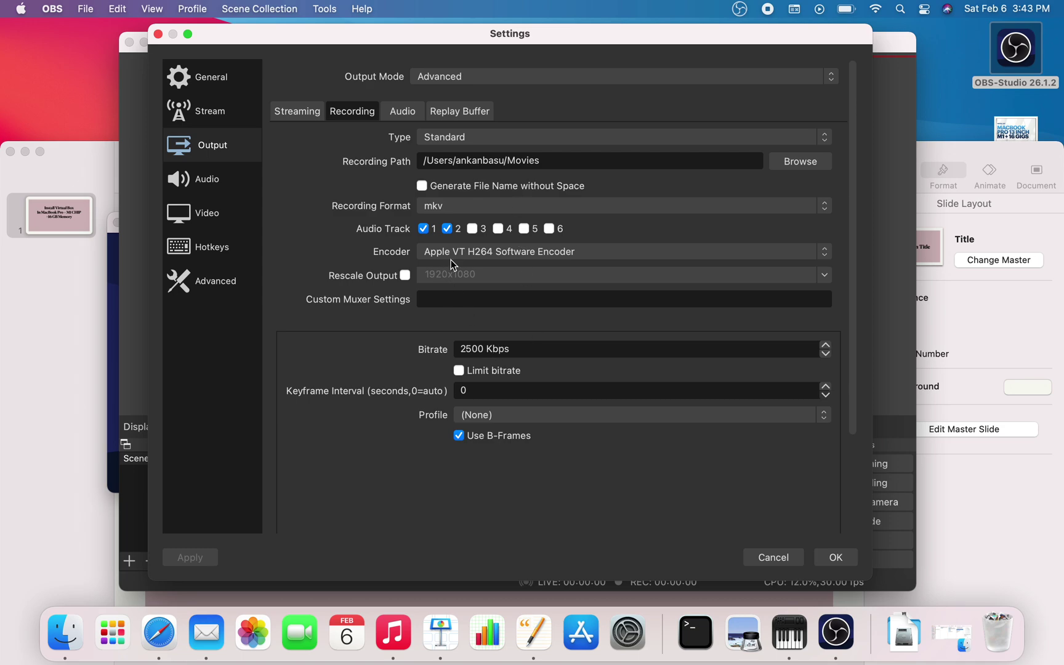
{"action": "left_click", "coordinate": [479, 253]}
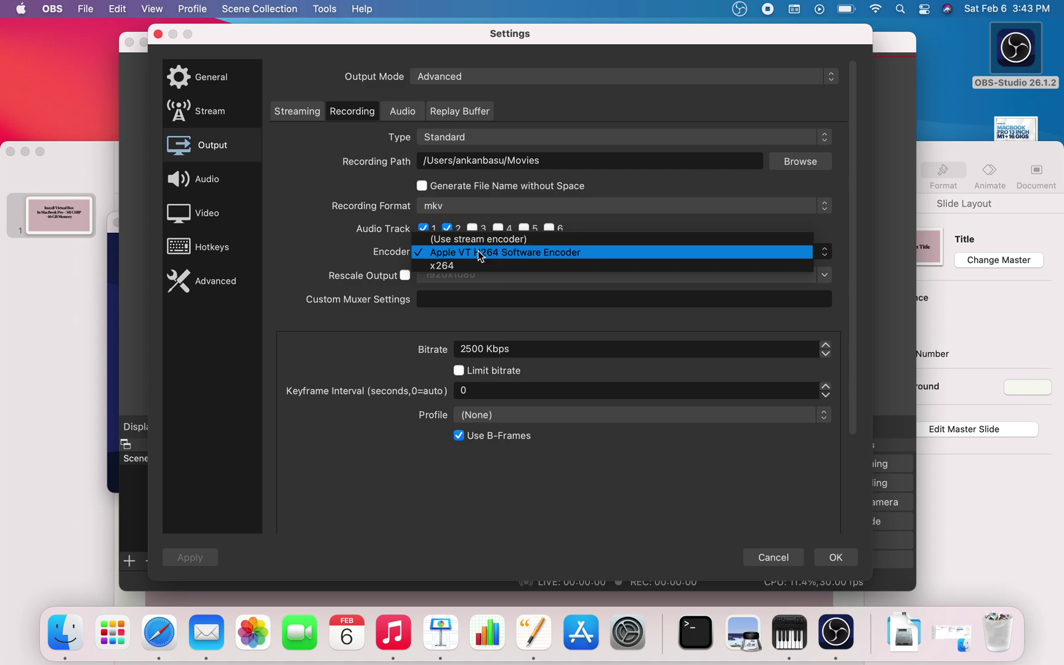
{"action": "left_click", "coordinate": [480, 255]}
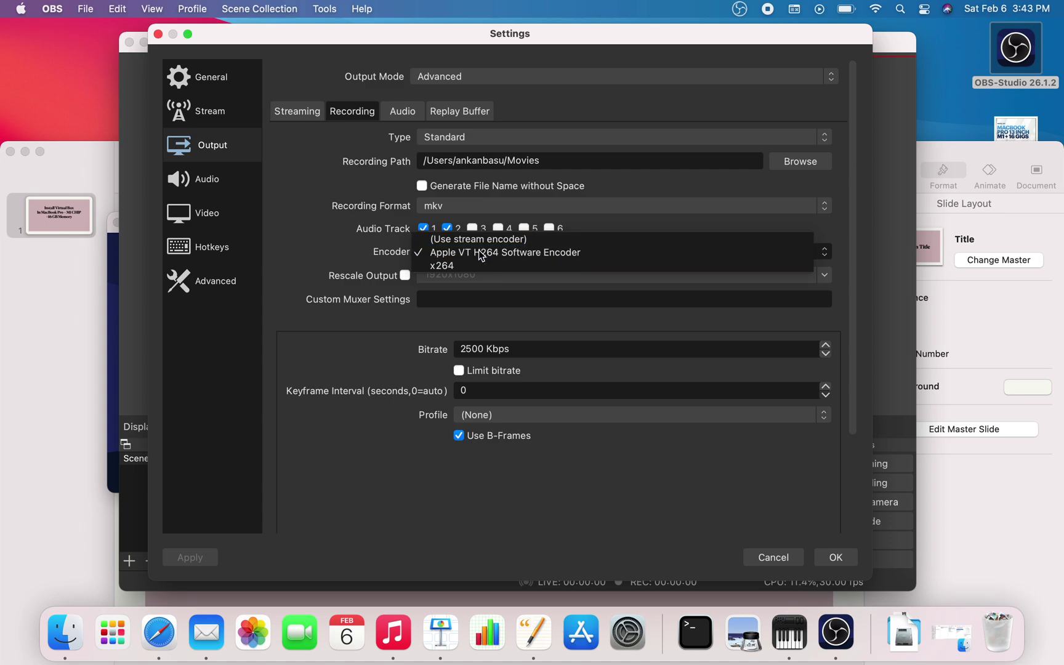